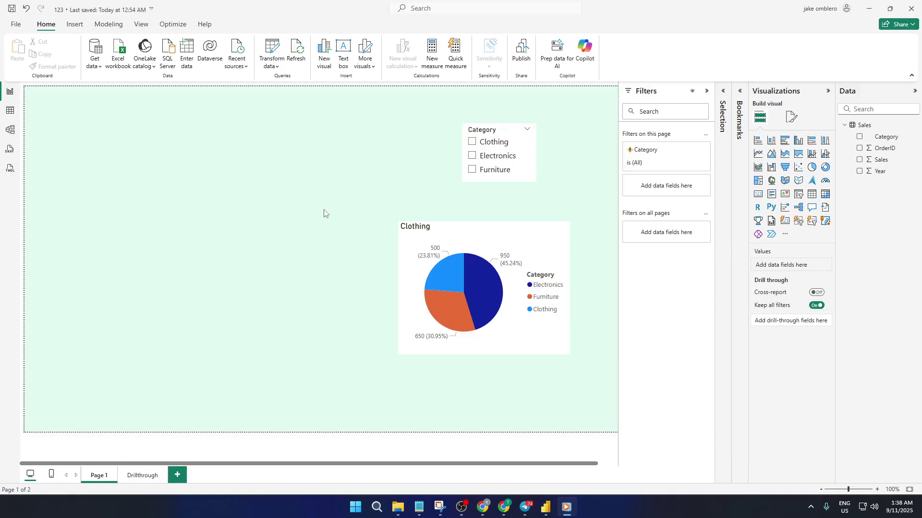
Add a card visual showing the first Category beside the Category slicer and resize it into a wide, short box
left_click(759, 197)
left_click(760, 197)
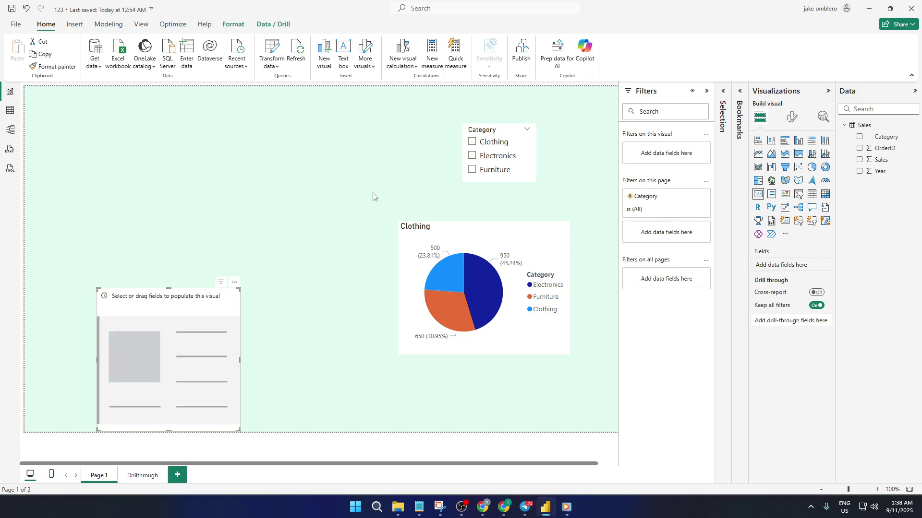
left_click_drag(172, 336, 273, 184)
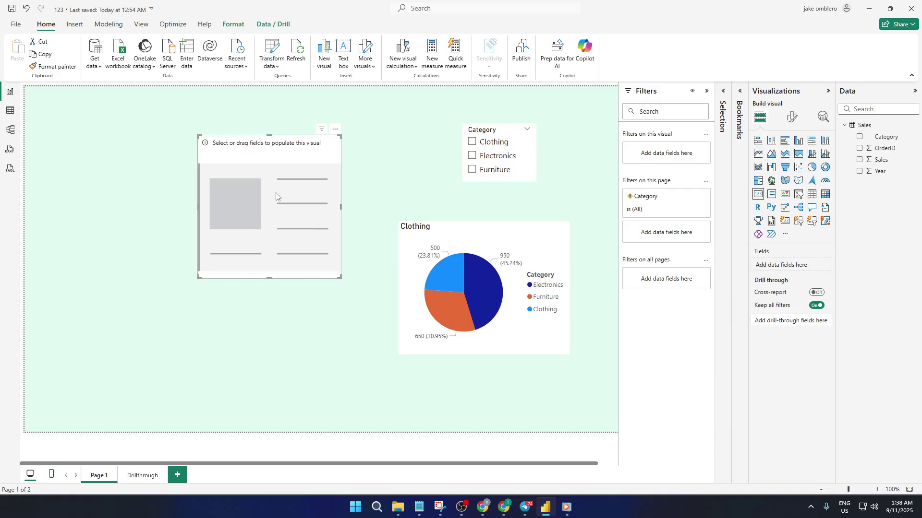
left_click_drag(282, 221, 289, 206)
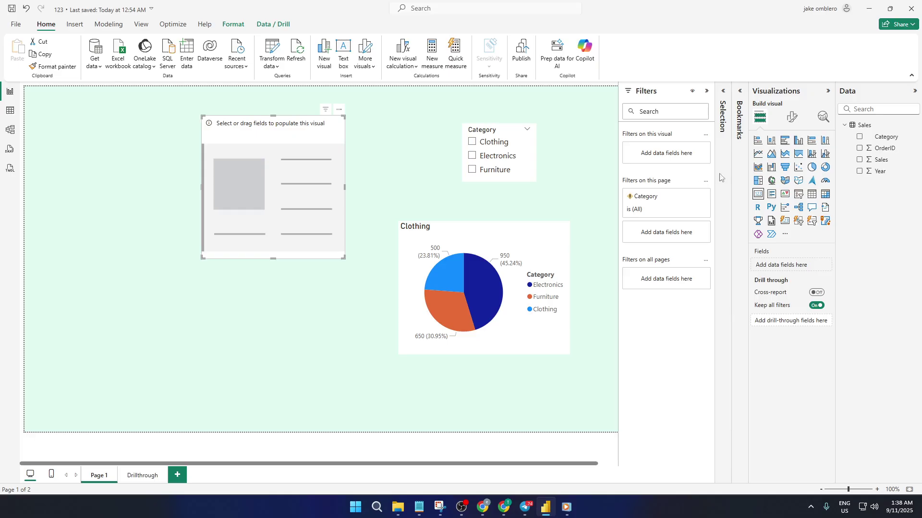
left_click(860, 138)
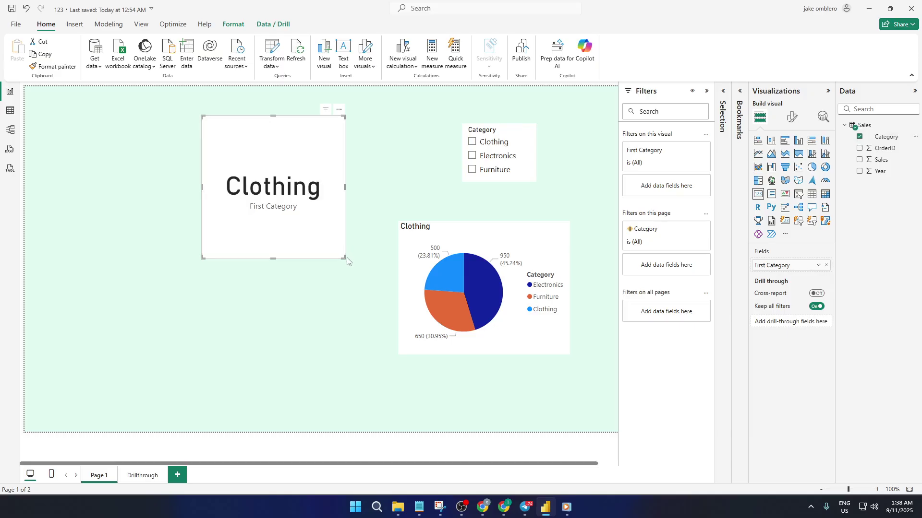
left_click_drag(343, 256, 384, 181)
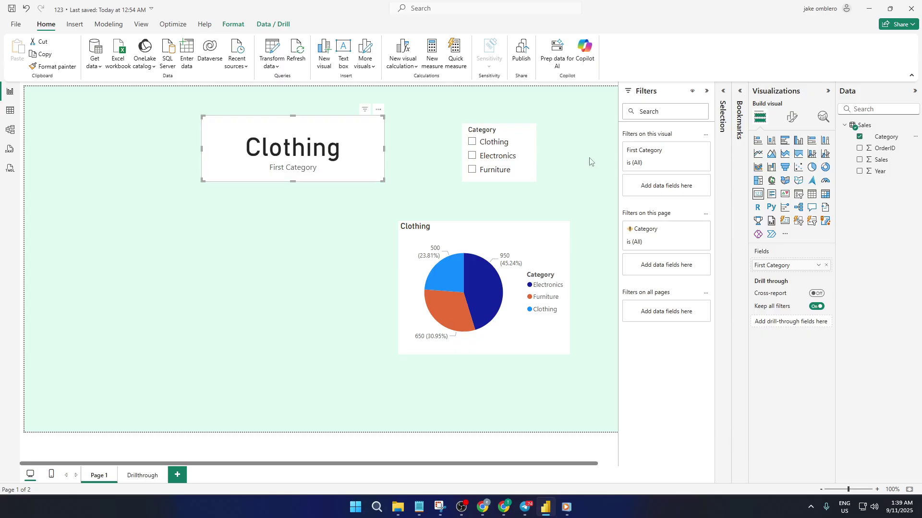
Switch the Category slicer repeatedly between Clothing, Electronics and Furniture to check how the card and the pie chart title respond
left_click(472, 144)
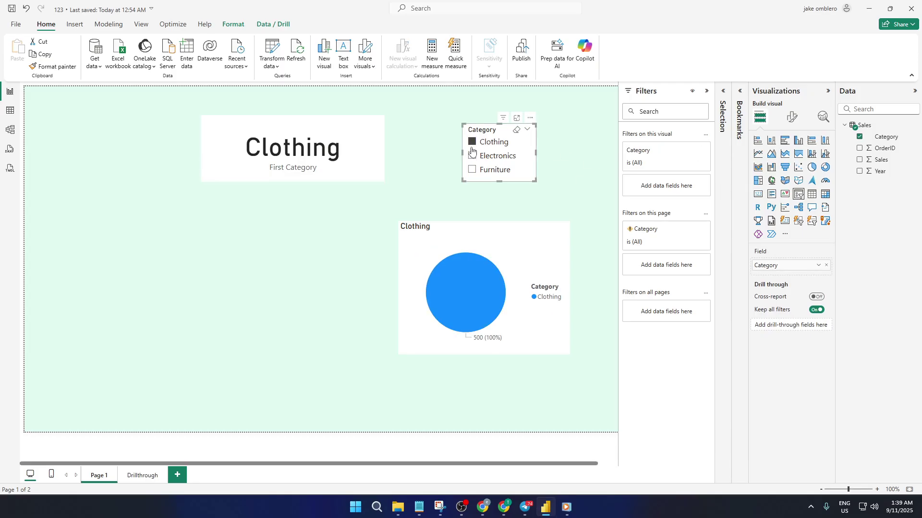
left_click(472, 156)
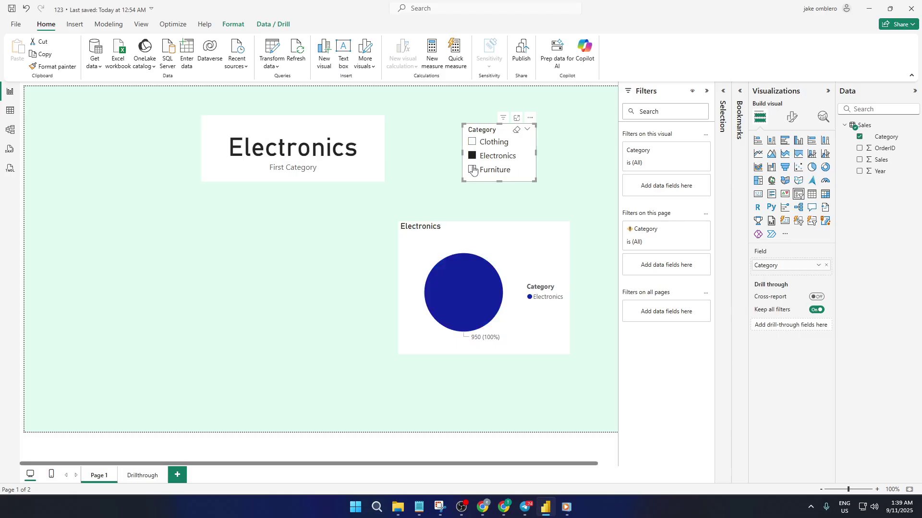
left_click(472, 170)
left_click(473, 156)
left_click(472, 142)
left_click(473, 157)
left_click(472, 170)
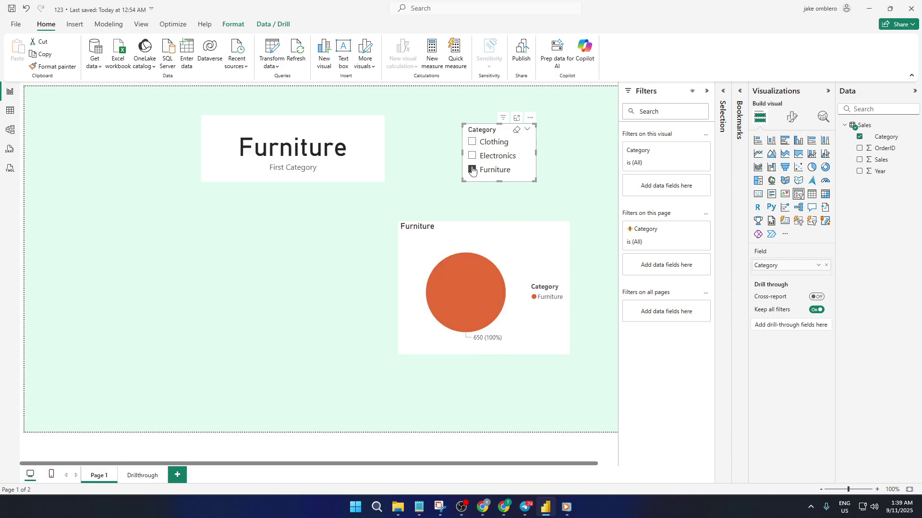
left_click(473, 156)
left_click(473, 142)
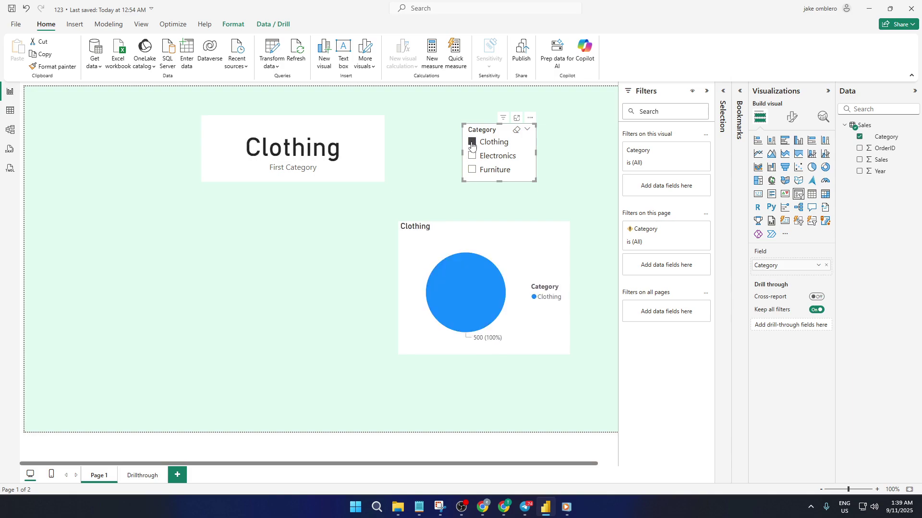
left_click(472, 156)
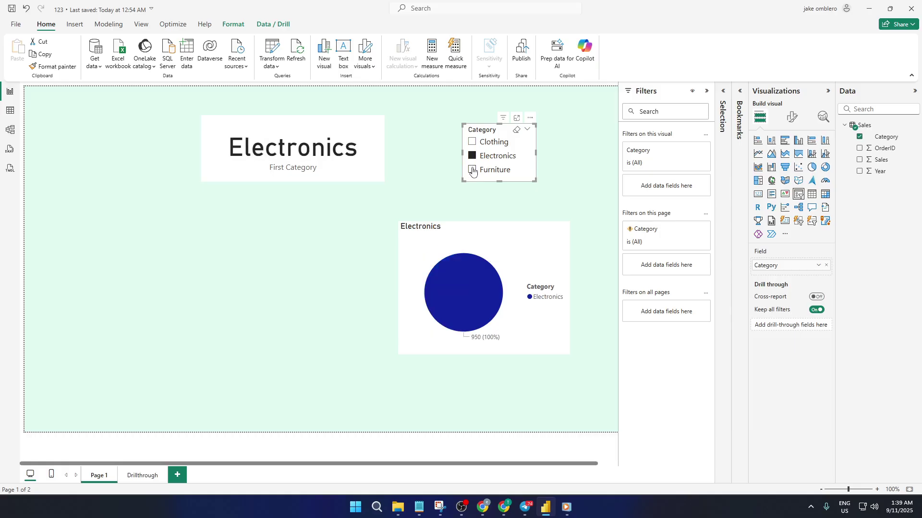
left_click(473, 170)
left_click(473, 156)
left_click(473, 142)
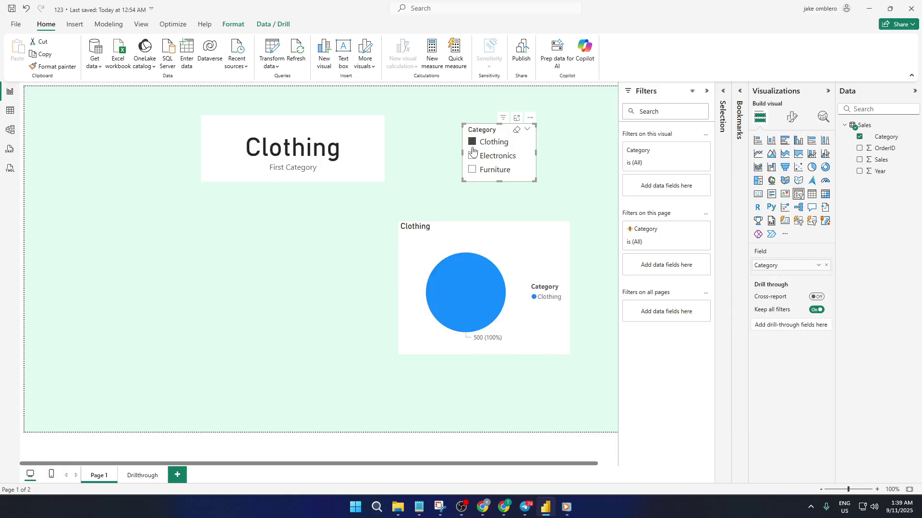
left_click(472, 142)
left_click(473, 156)
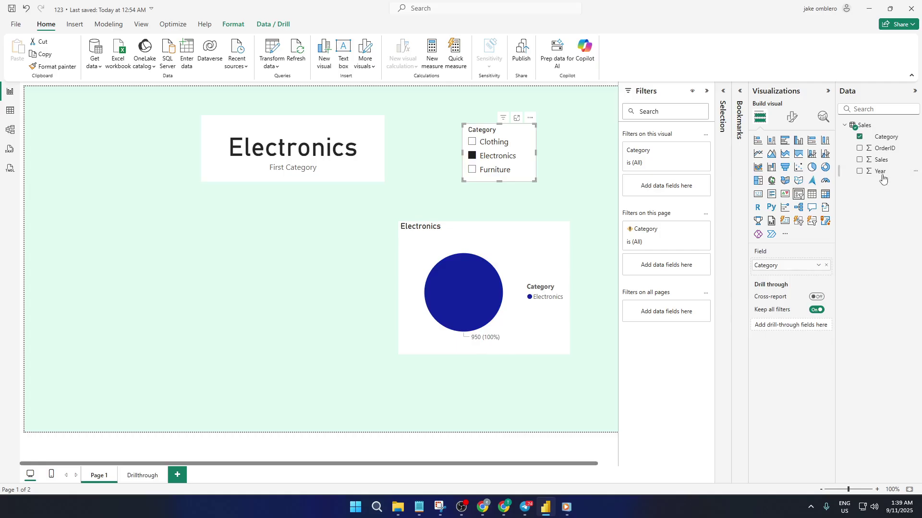
Add the Year field to the pie chart's values
left_click(507, 253)
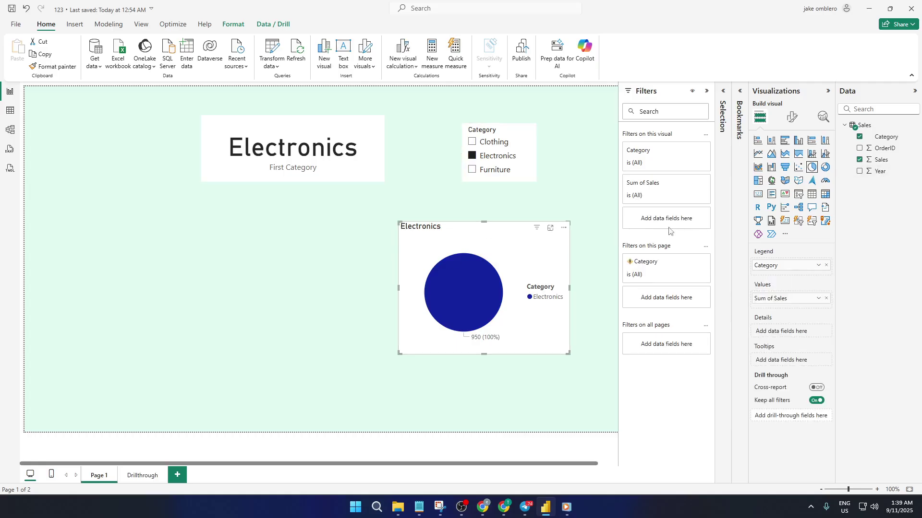
left_click(859, 172)
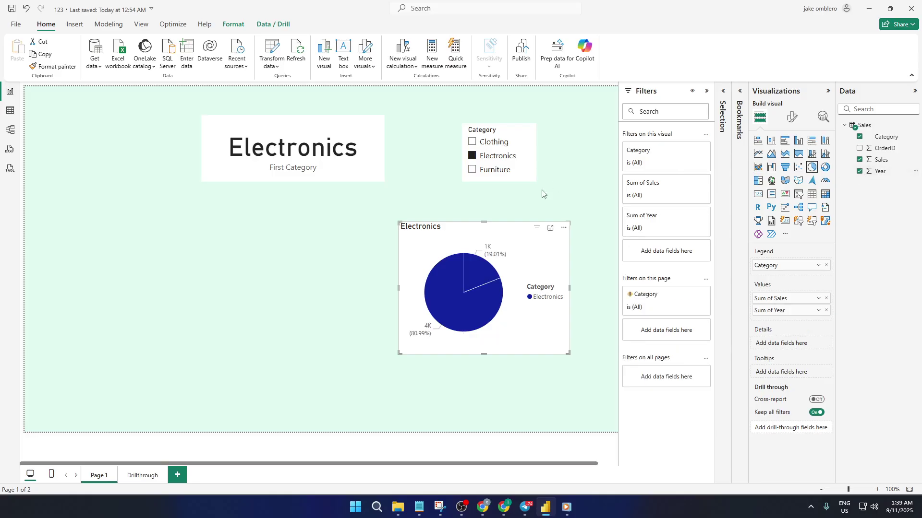
Check the pie chart with Year included by filtering through the slicer's categories, then clear the slicer selection
left_click(472, 142)
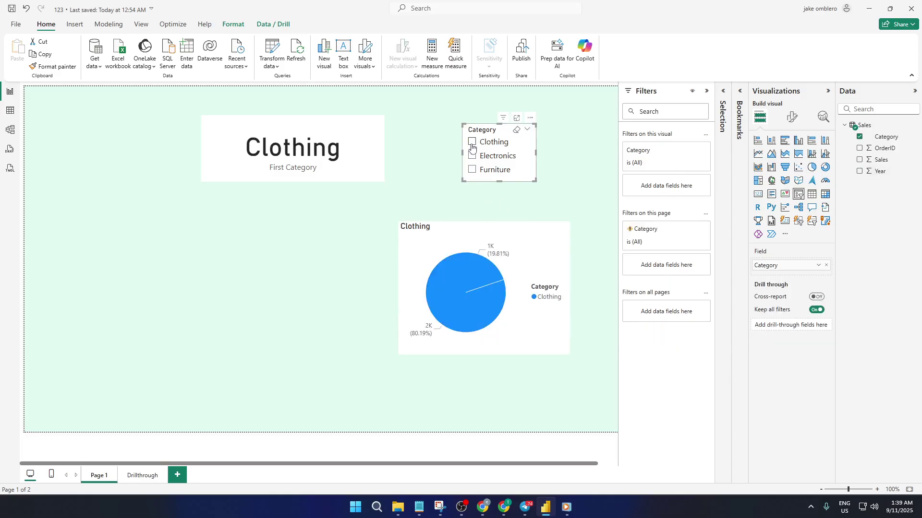
left_click(473, 142)
left_click(472, 156)
left_click(473, 158)
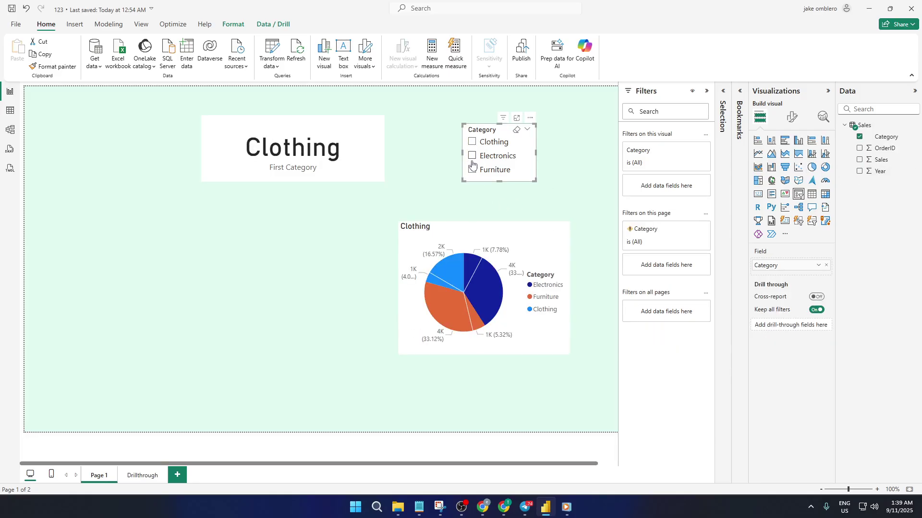
left_click(472, 156)
left_click(473, 142)
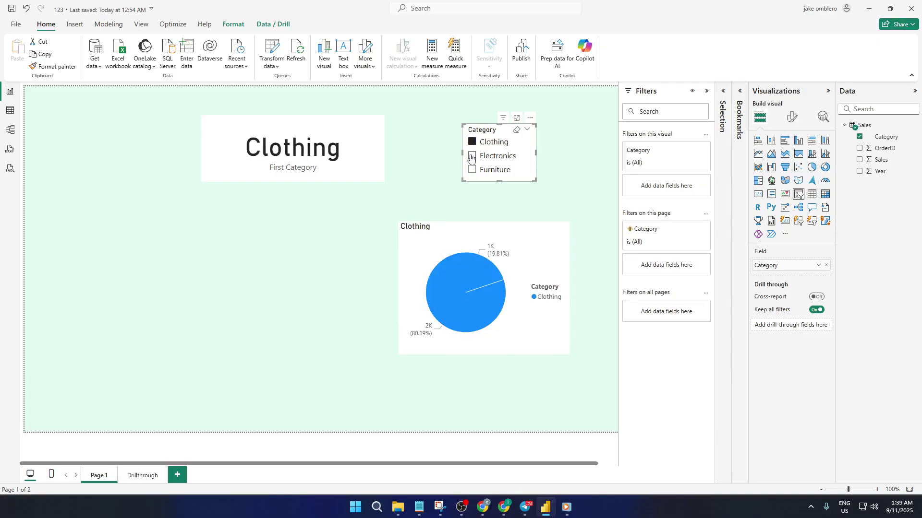
left_click(472, 157)
left_click(473, 171)
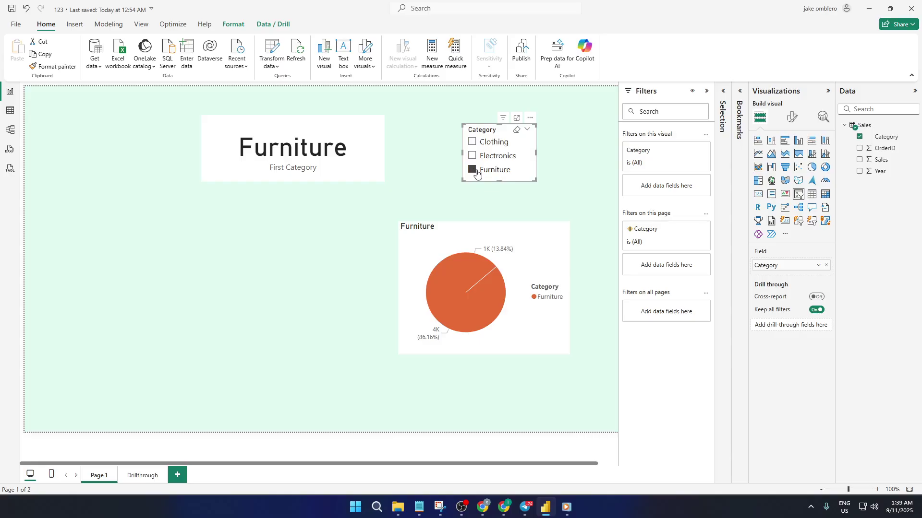
left_click(477, 173)
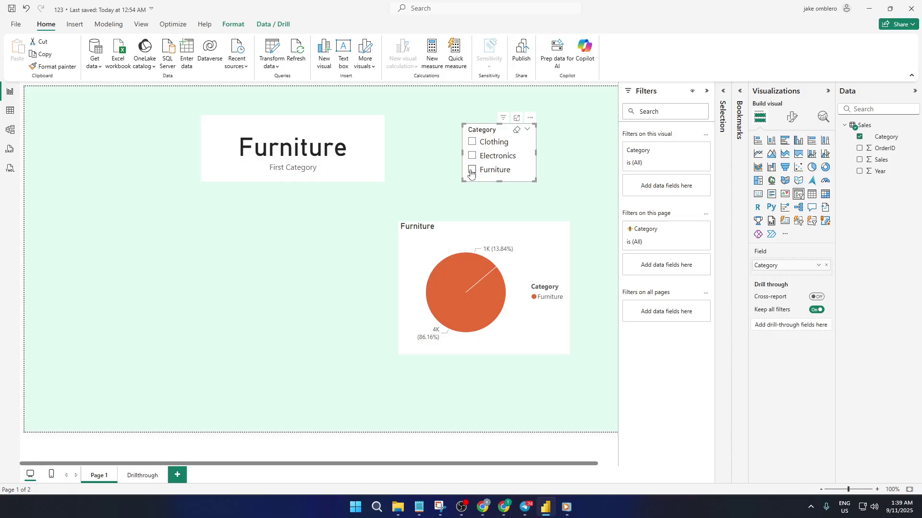
left_click(570, 186)
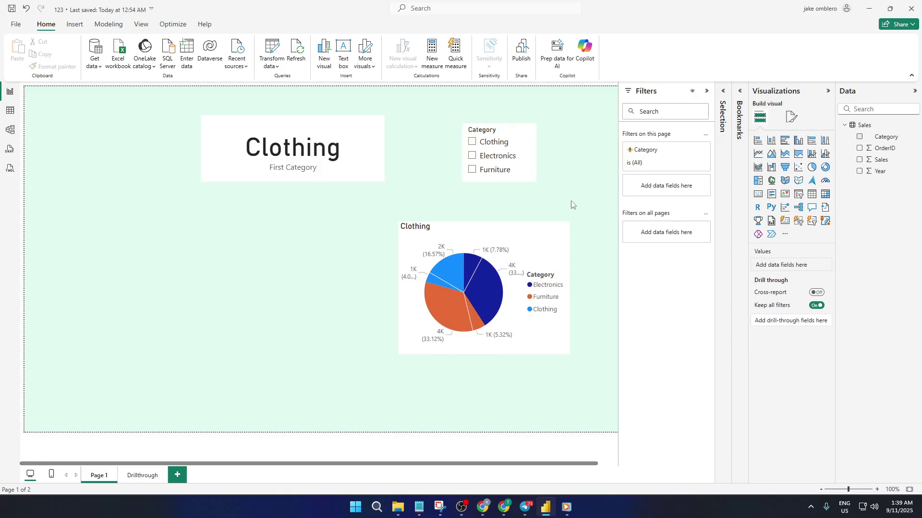
Base the pie chart's title text on the Category field of the Sales table through conditional formatting, with First as the summarization
left_click(518, 256)
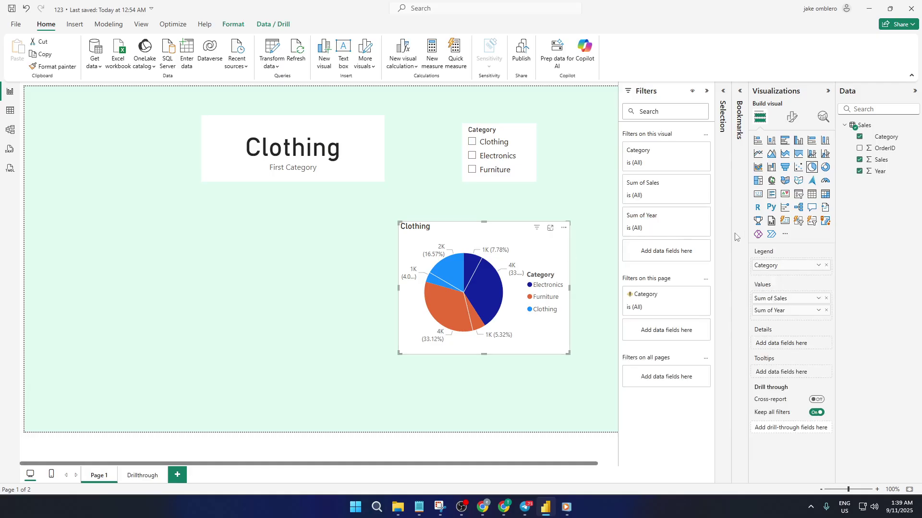
left_click(792, 117)
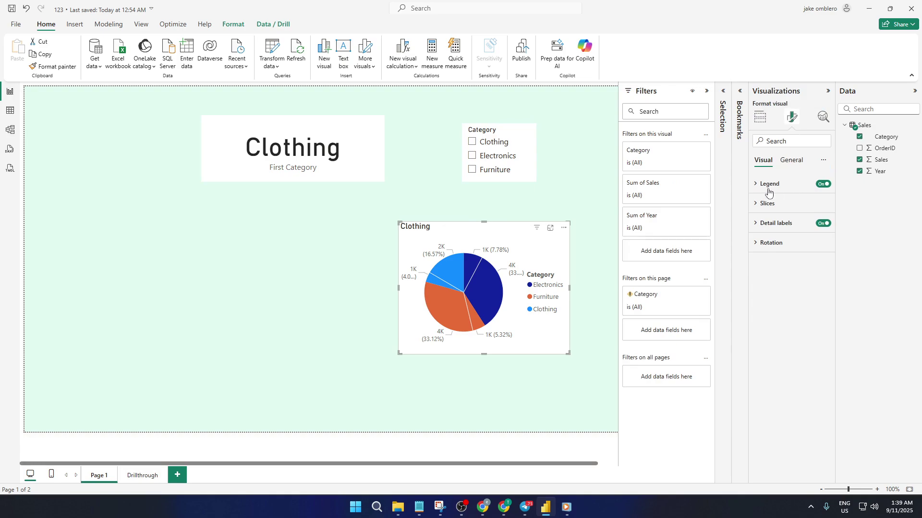
left_click(800, 161)
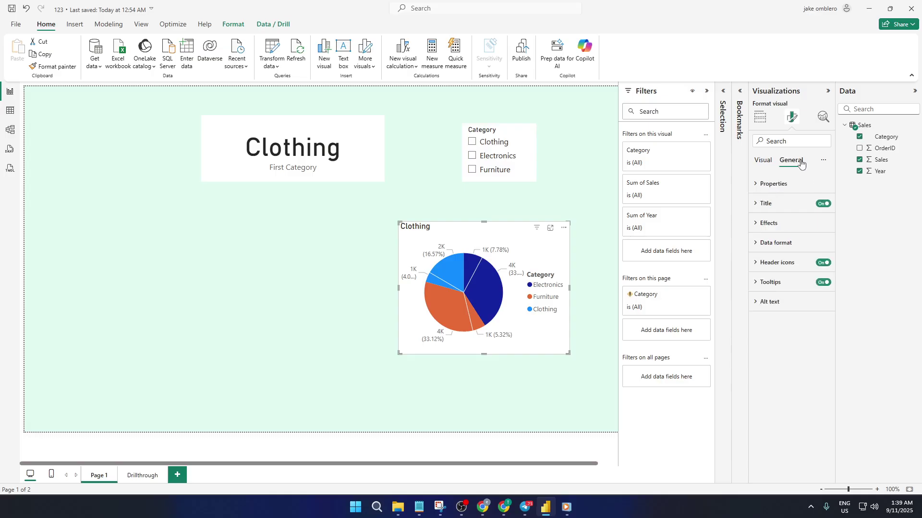
left_click(771, 204)
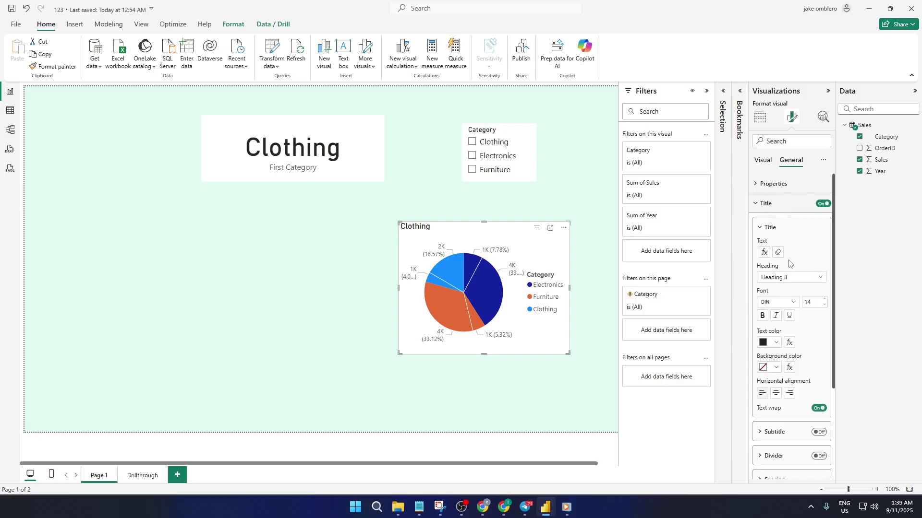
left_click(768, 253)
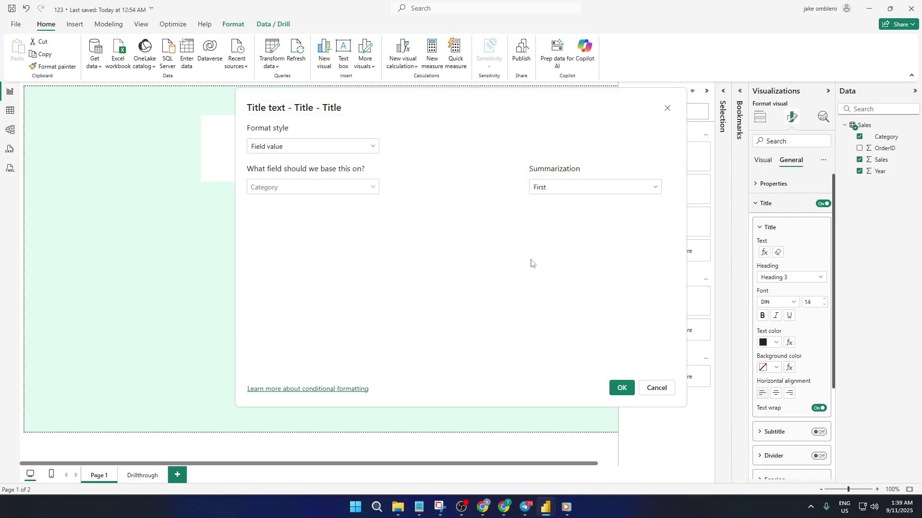
left_click(321, 184)
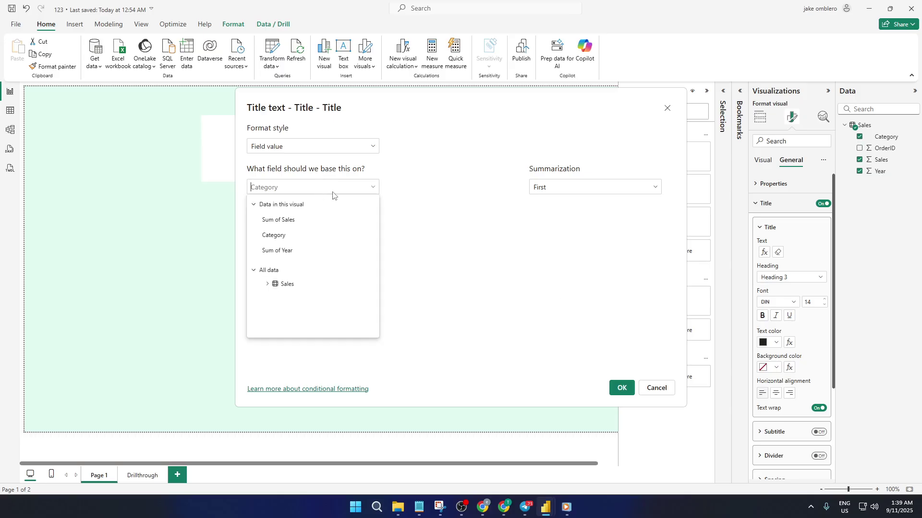
left_click(288, 287)
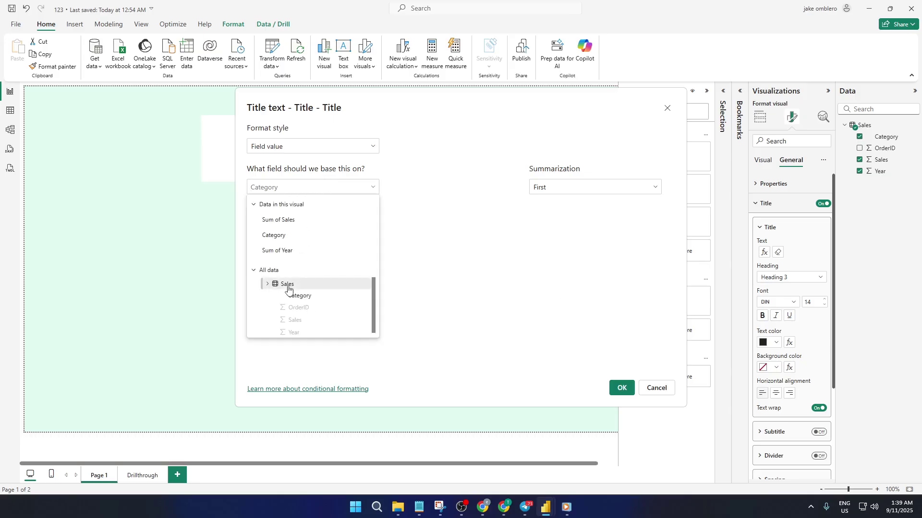
left_click(318, 297)
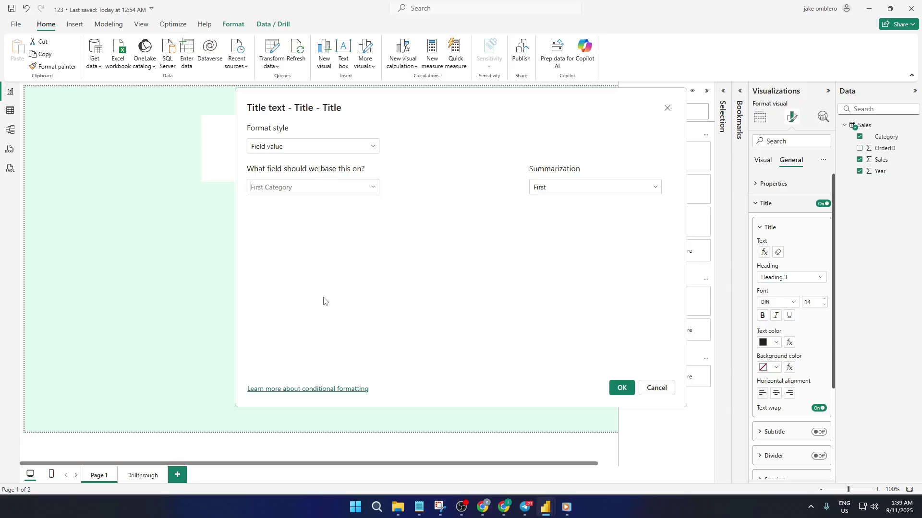
left_click(571, 185)
left_click(560, 204)
left_click(622, 389)
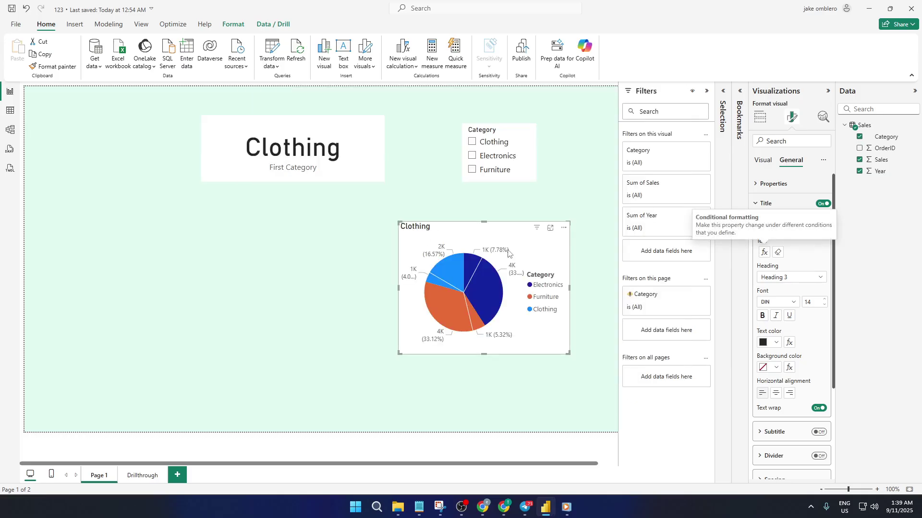
Test the pie chart's field-based title by cycling the slicer through Furniture, Electronics and Clothing several times
left_click(472, 170)
left_click(473, 155)
left_click(473, 142)
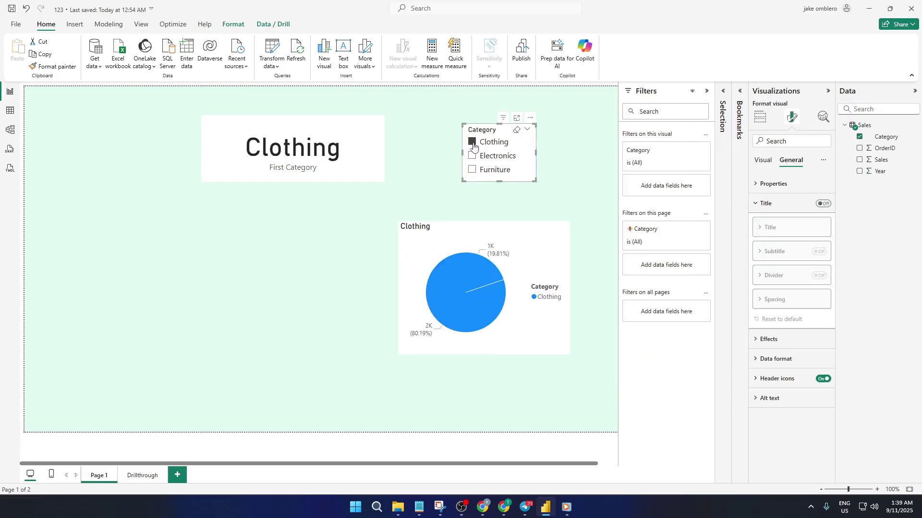
left_click(474, 142)
left_click(473, 156)
left_click(473, 169)
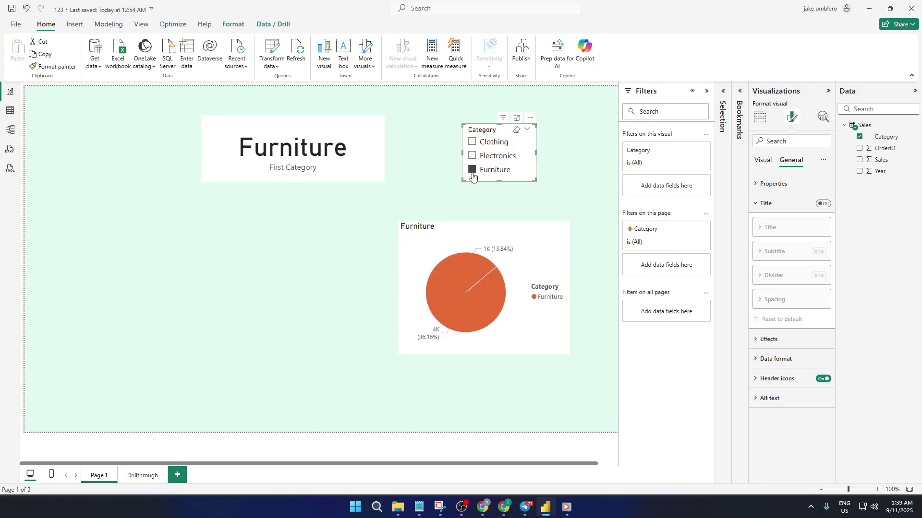
left_click(474, 169)
left_click(473, 155)
left_click(472, 142)
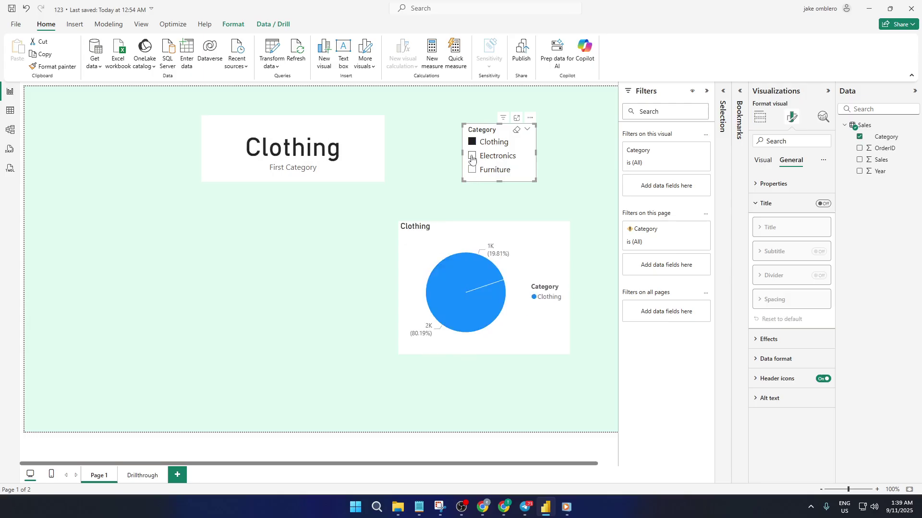
left_click(473, 156)
left_click(473, 170)
left_click(472, 155)
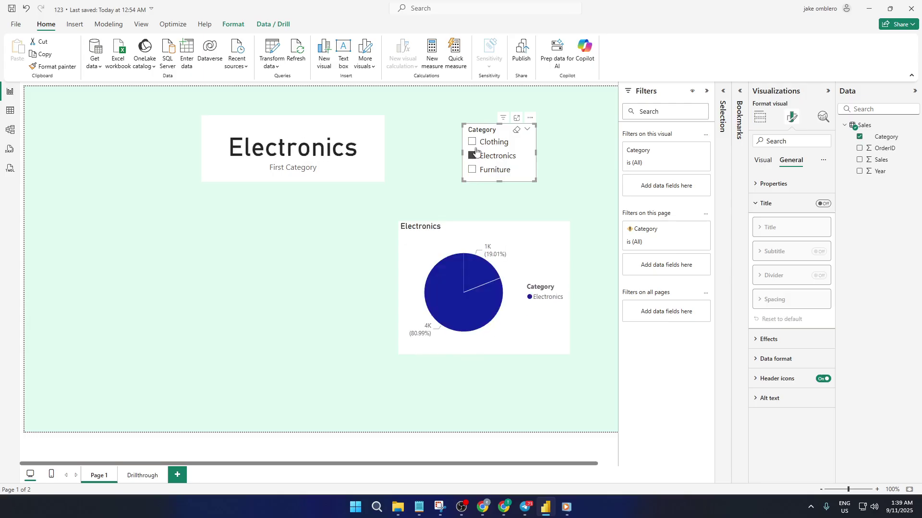
left_click(474, 143)
left_click(473, 155)
left_click(472, 169)
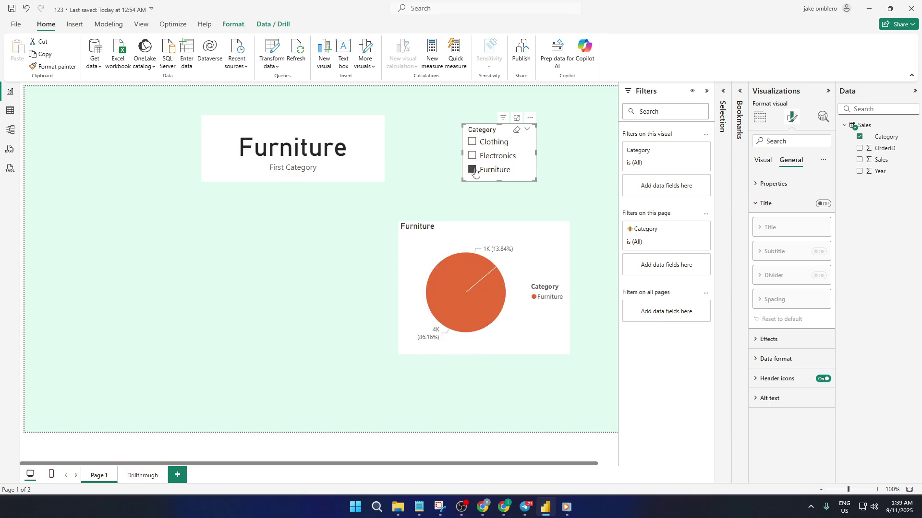
left_click(474, 156)
left_click(472, 142)
left_click(473, 156)
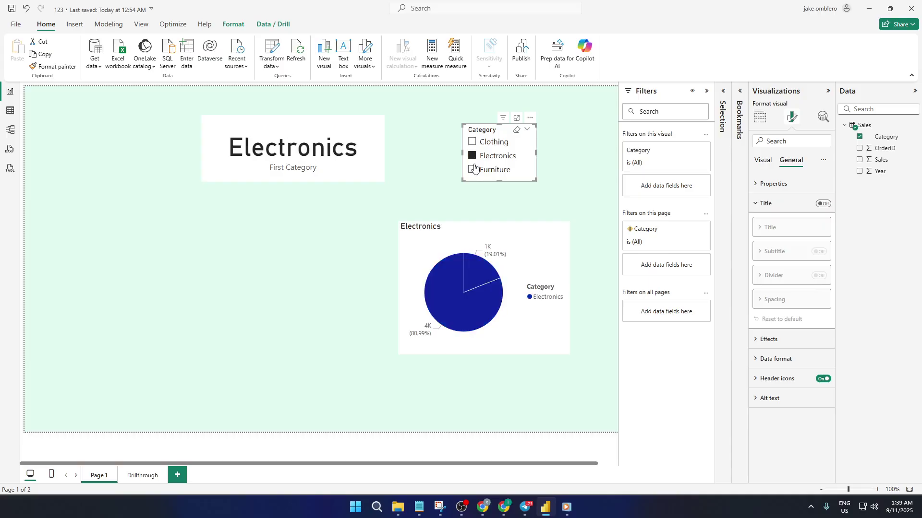
Recheck the card and the pie chart title by switching the Category slicer among all three categories, finishing on Furniture
left_click(474, 170)
left_click(473, 156)
left_click(473, 142)
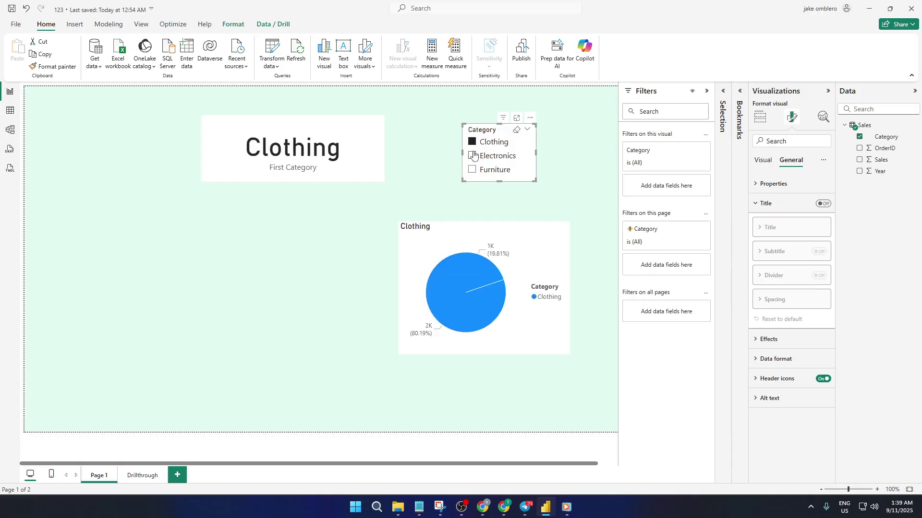
left_click(474, 157)
left_click(473, 170)
left_click(473, 155)
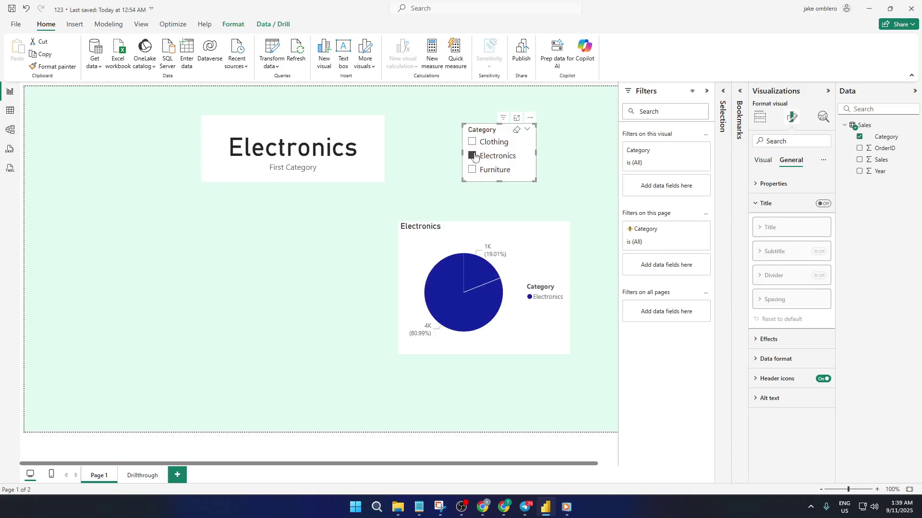
left_click(474, 142)
left_click(473, 156)
left_click(473, 169)
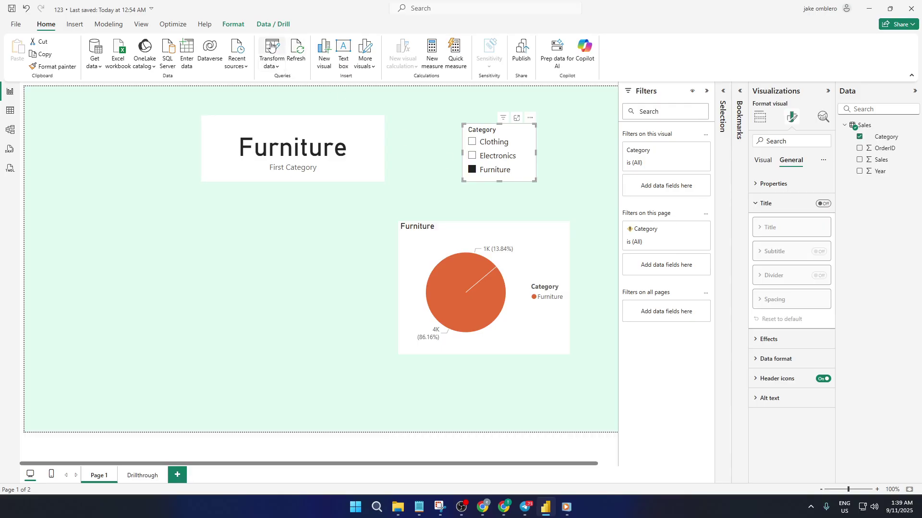
Add a custom column named Custom to the Sales query in Power Query with the formula "Sales in " & Text.From([Year])
left_click(271, 46)
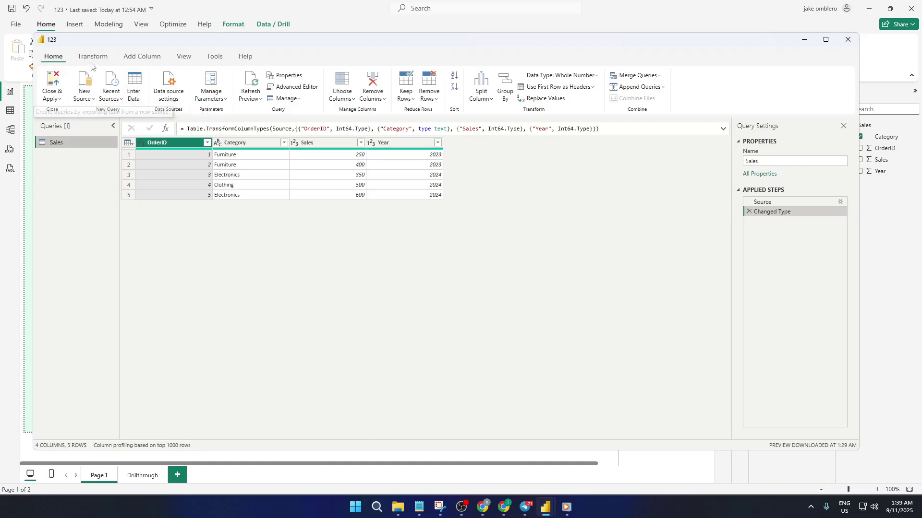
left_click(143, 56)
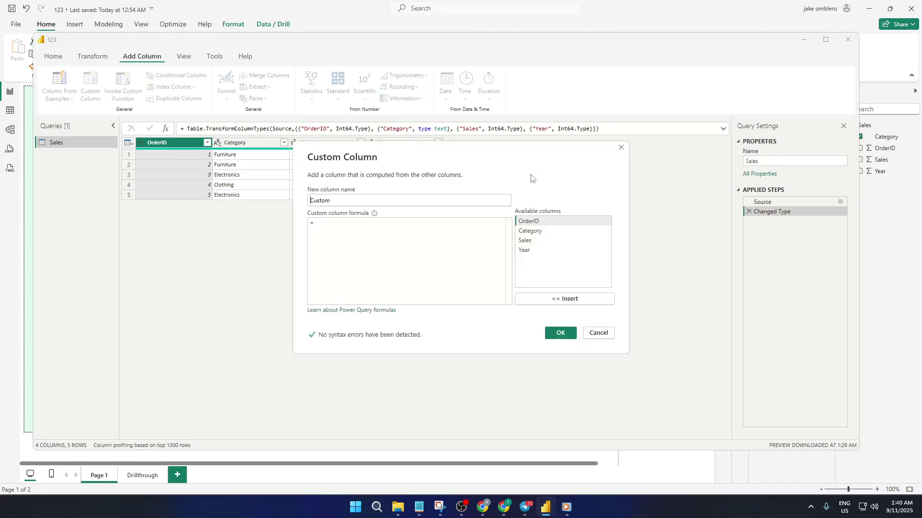
type("= \"Sales in \" & Text.From([Year])")
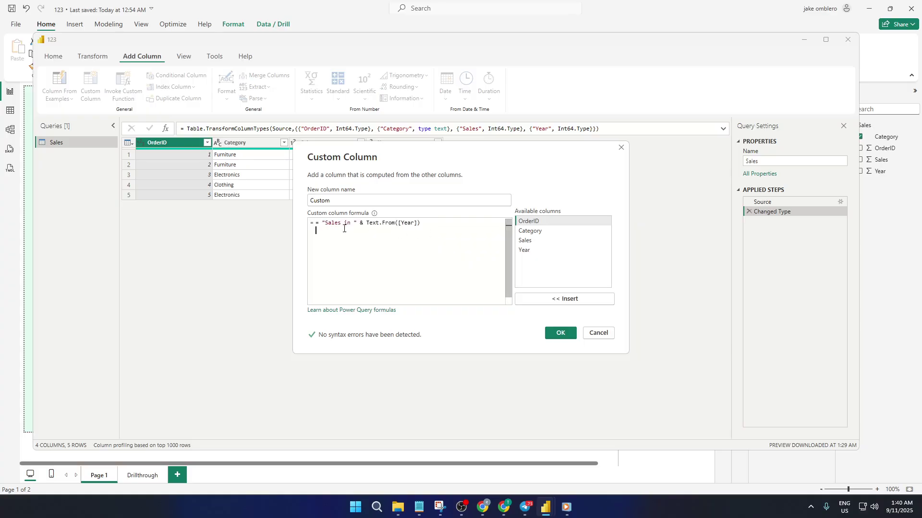
key("BackSpace")
key("BackSpace")
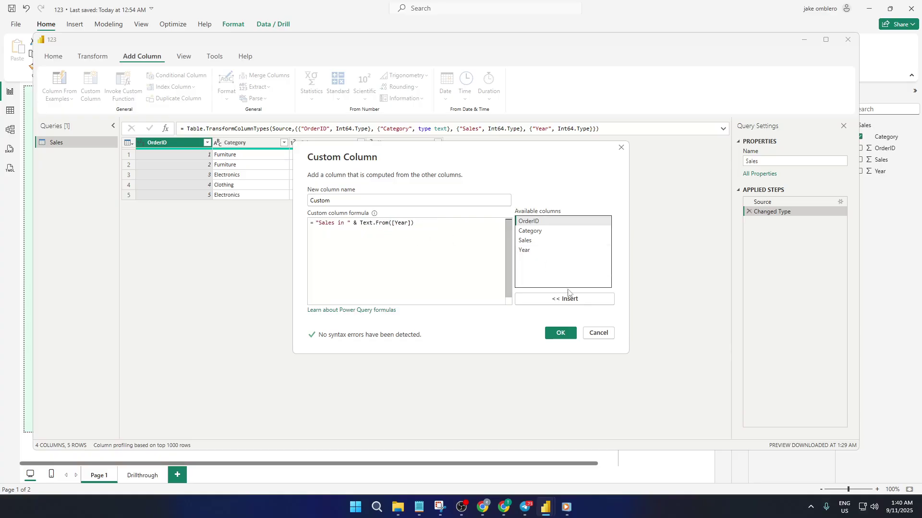
left_click(573, 334)
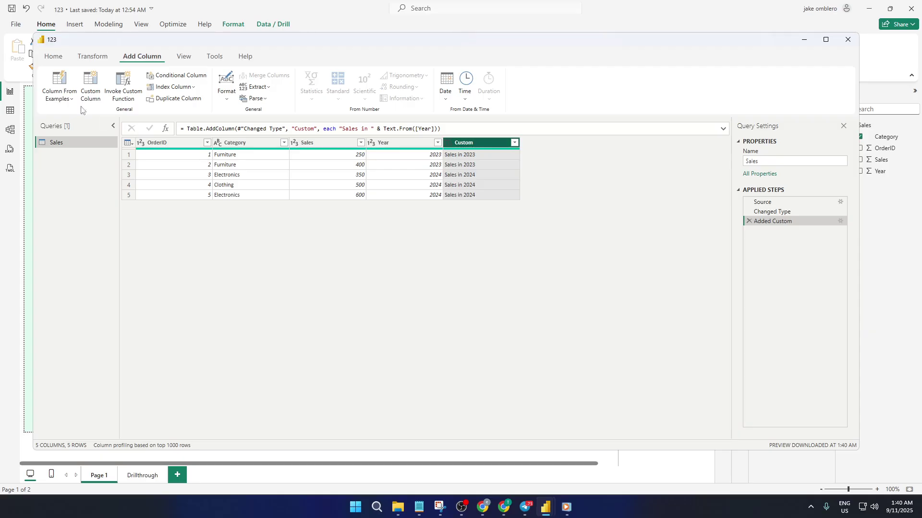
Apply the query changes to the report, review the Custom column in the Sales table data, and return to the report page
left_click(54, 57)
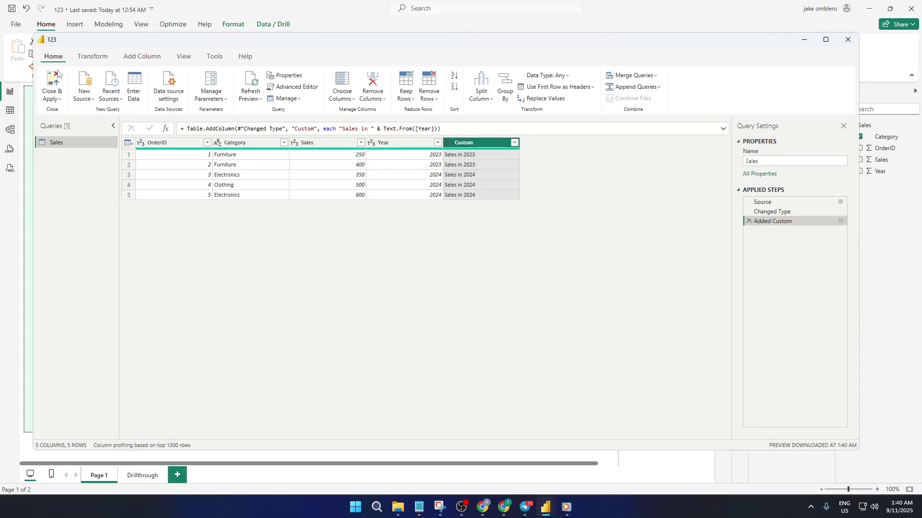
left_click(52, 85)
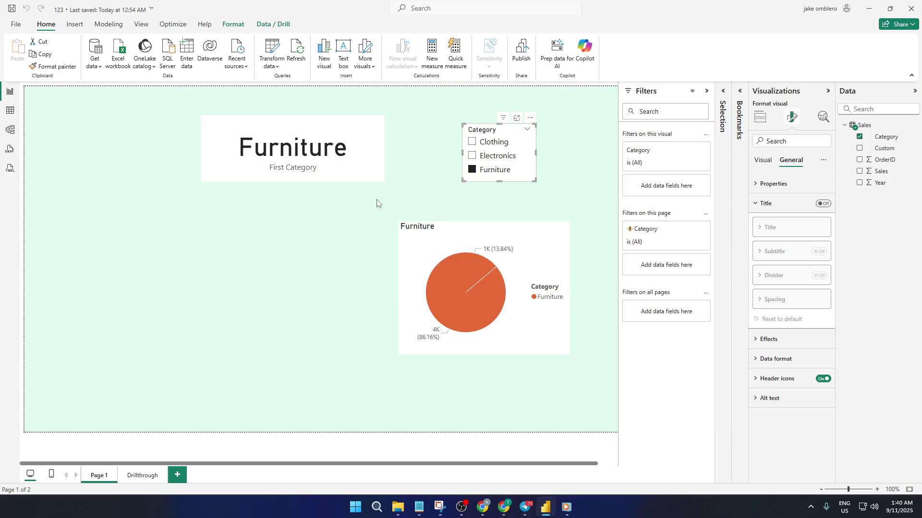
left_click(10, 110)
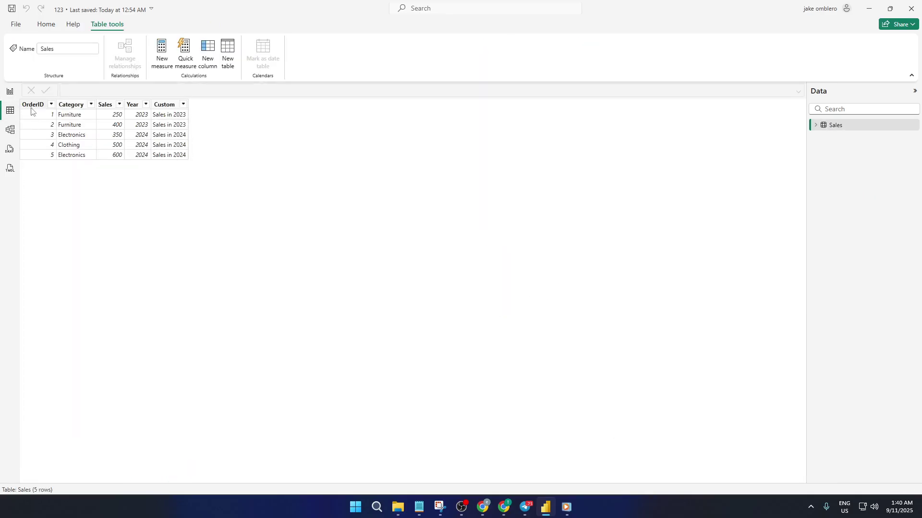
left_click(10, 93)
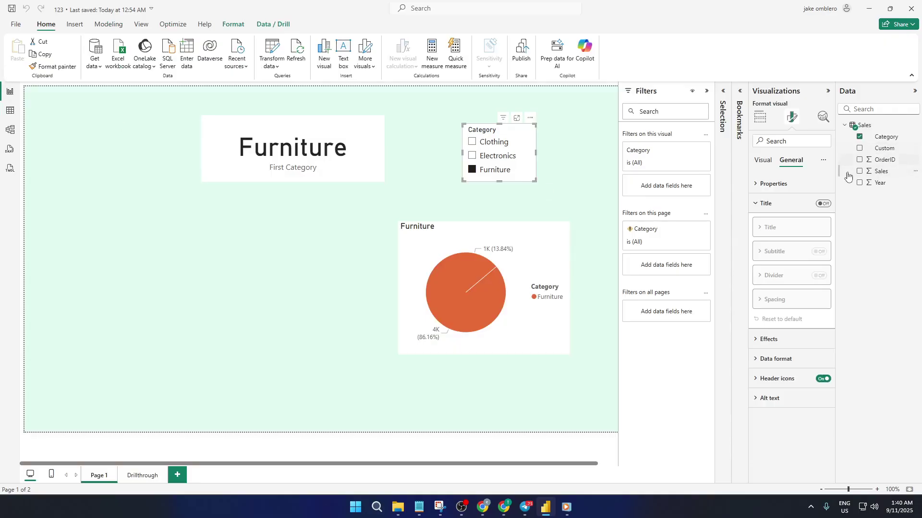
Create a card showing the Custom field in the empty area beside the pie chart, below the existing Category card
left_click(367, 225)
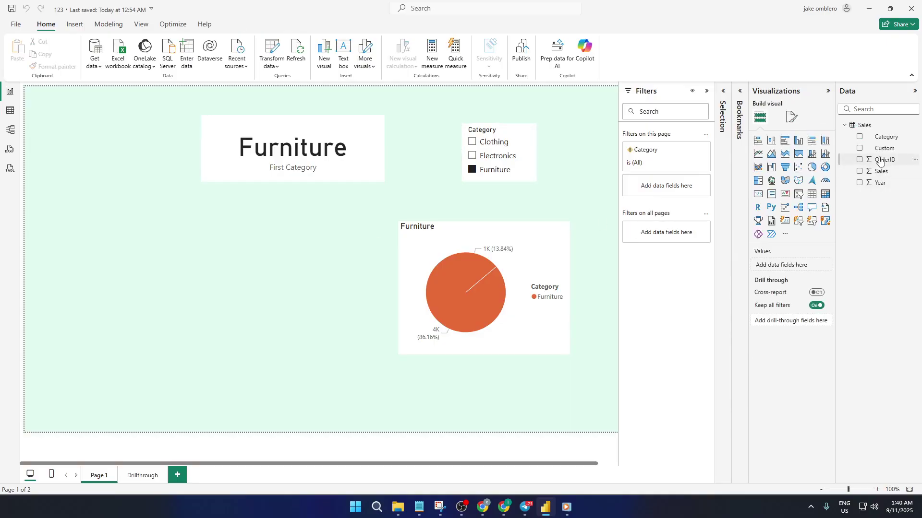
left_click(860, 150)
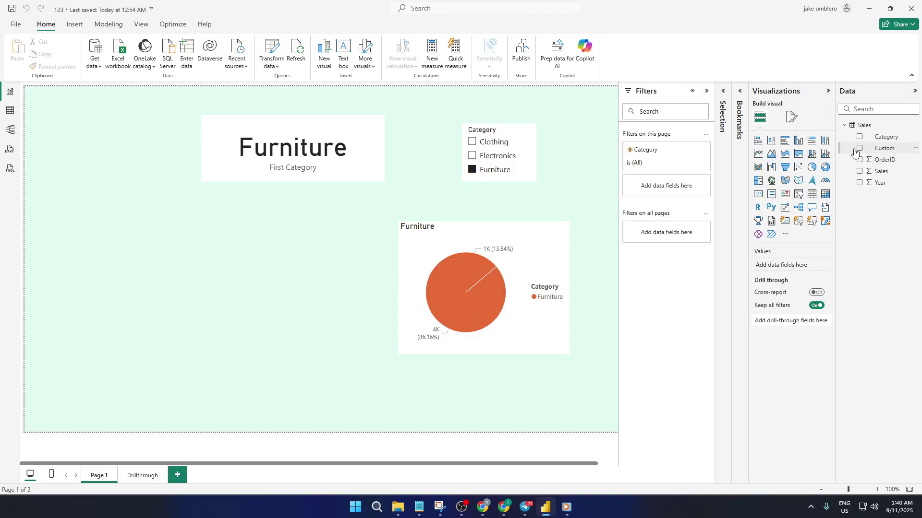
left_click_drag(168, 172, 241, 280)
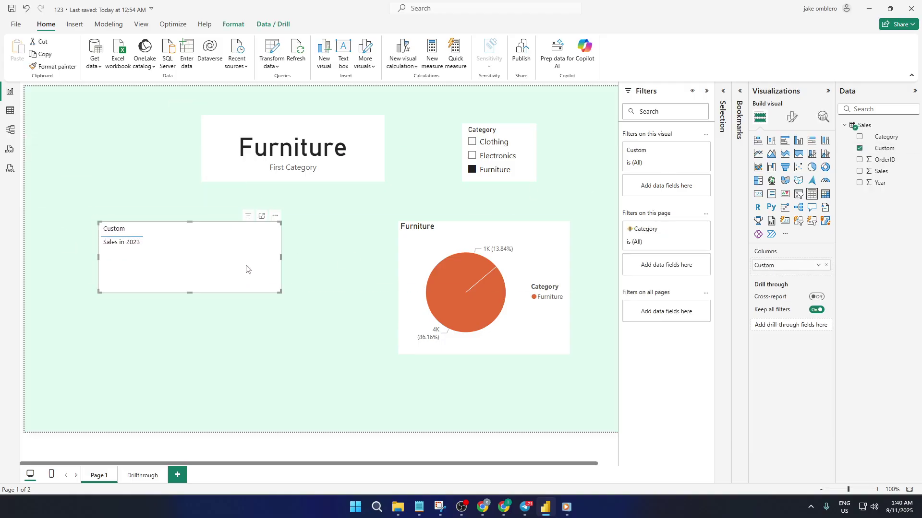
left_click(759, 195)
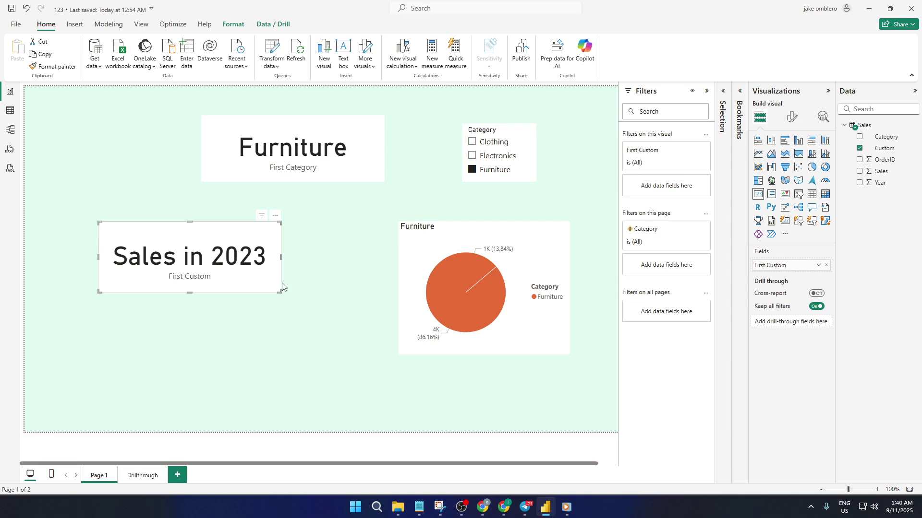